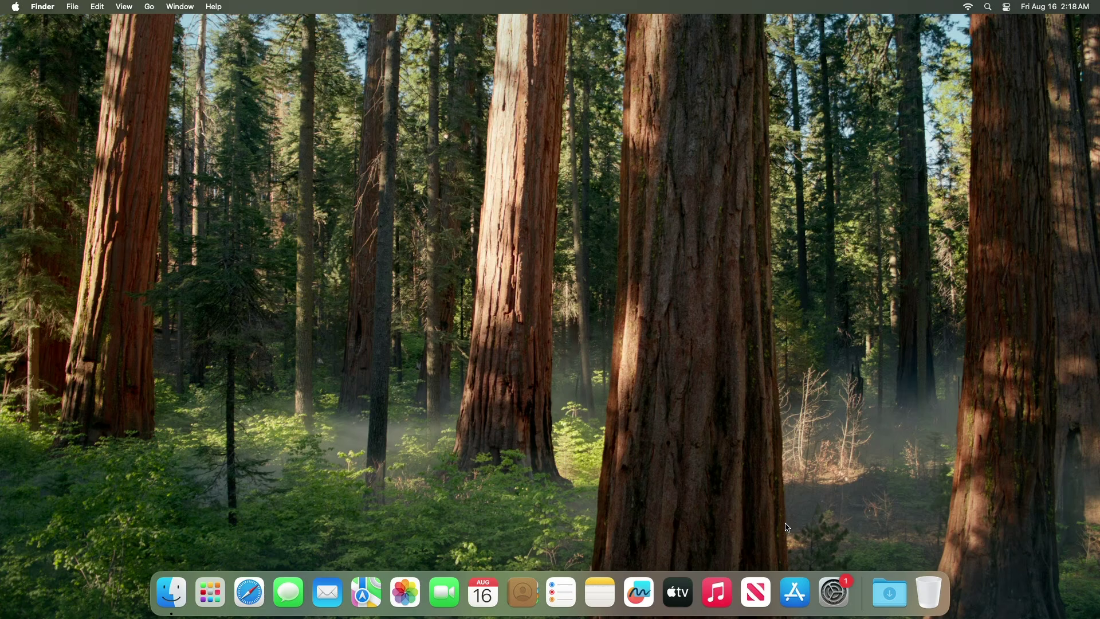
Search the App Store for 'among us' and get Among Us!
click(794, 592)
click(276, 87)
text(among u)
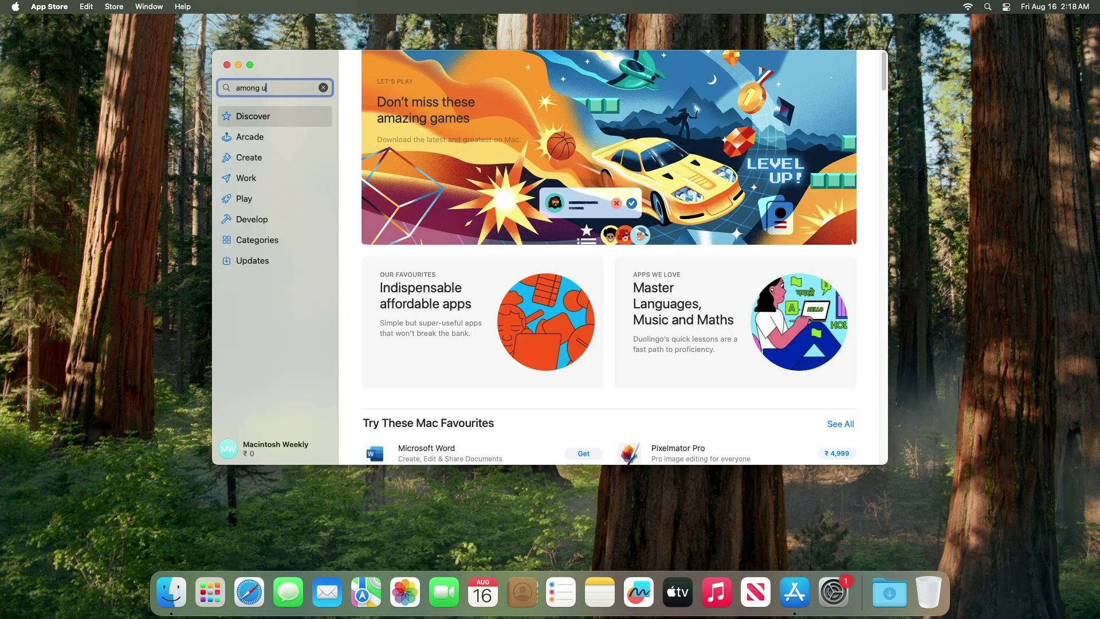
text(s)
key(Return)
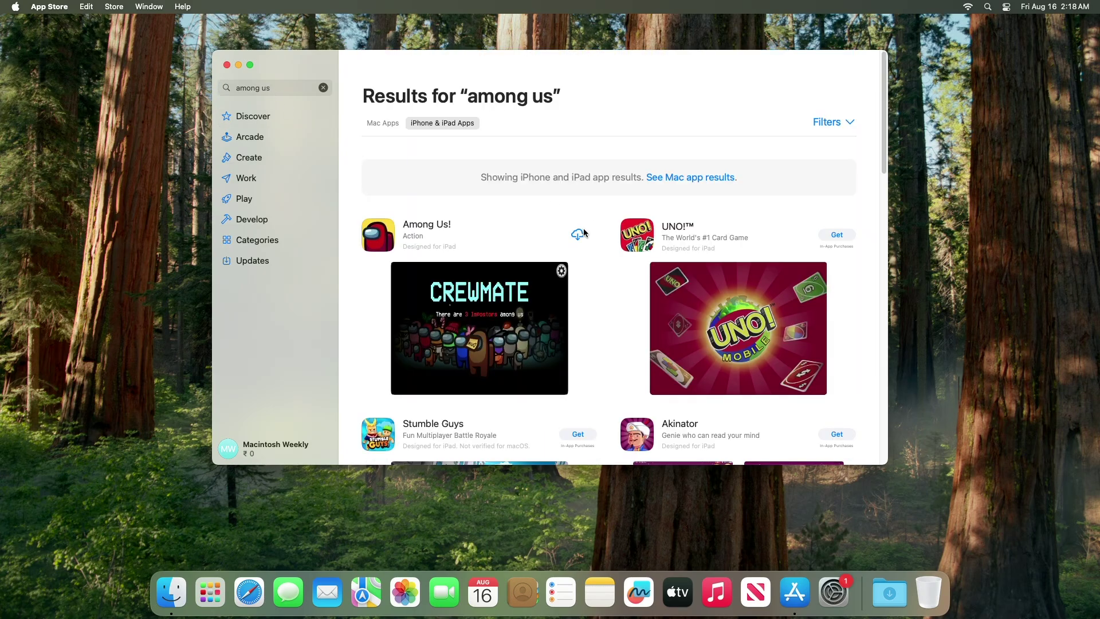
click(577, 234)
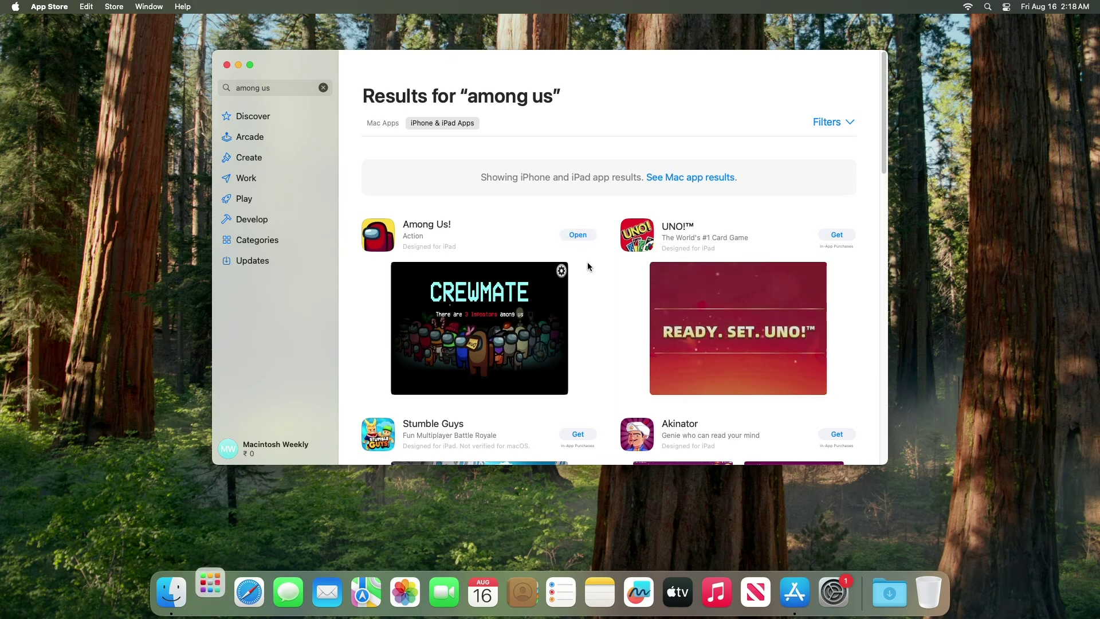
Quit the App Store and launch Among Us from Launchpad's Games folder
key(super+q)
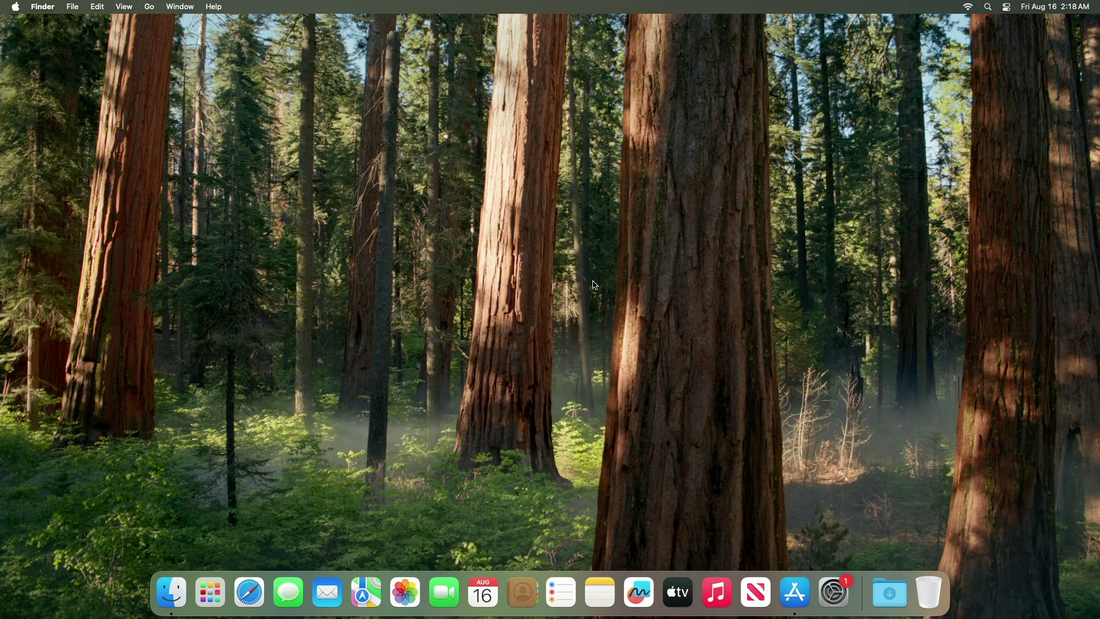
click(210, 592)
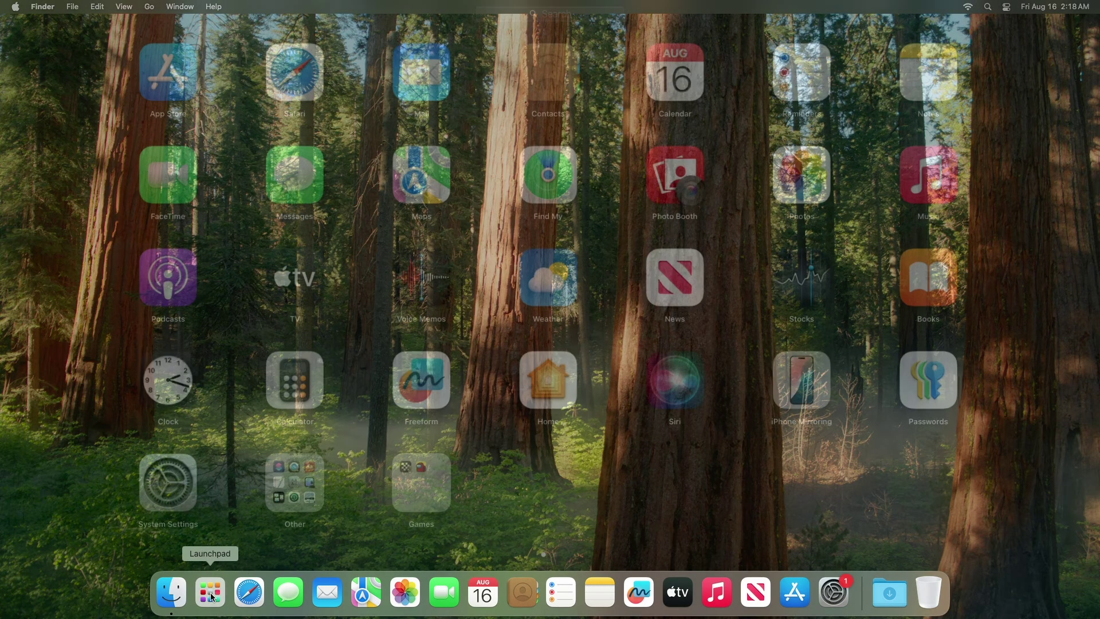
click(421, 481)
click(302, 301)
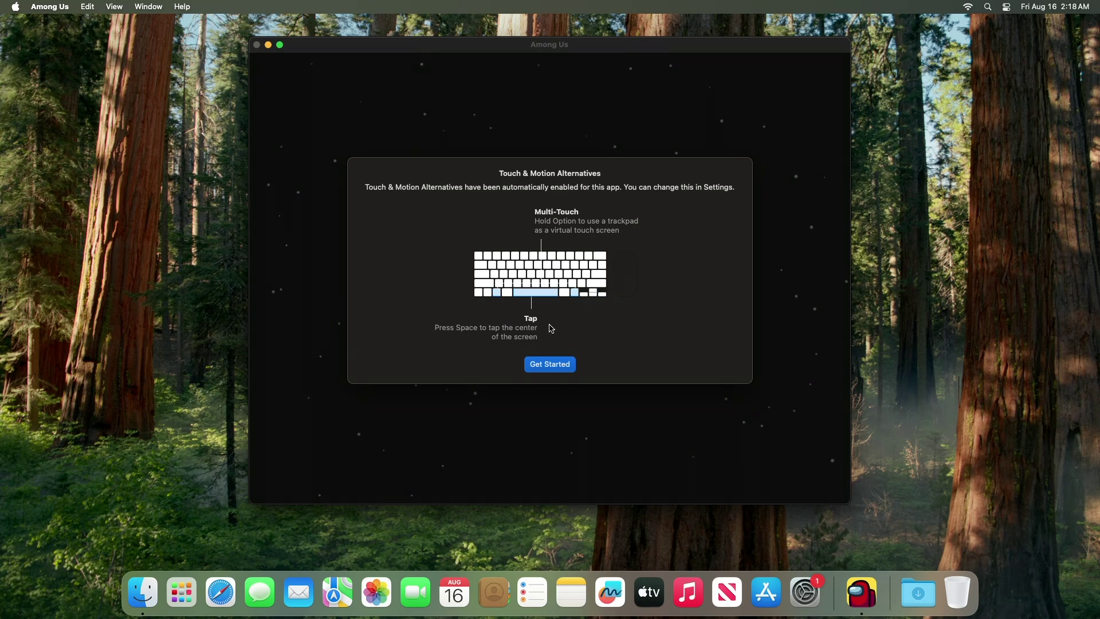
Dismiss the touch alternatives notice and create a local Hide n Seek game
click(548, 365)
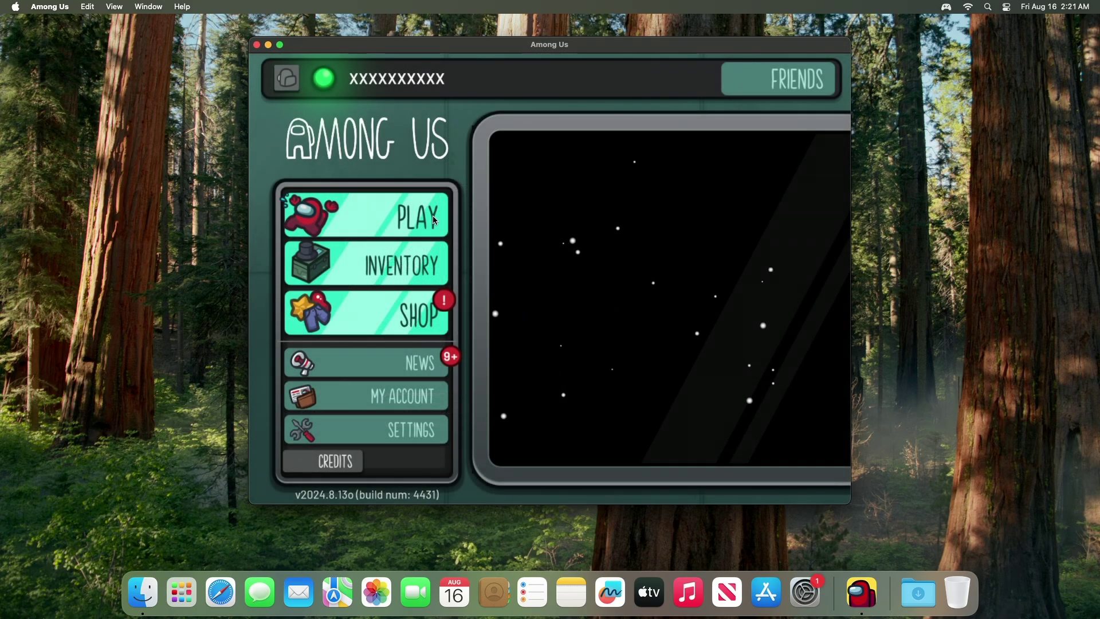
click(429, 219)
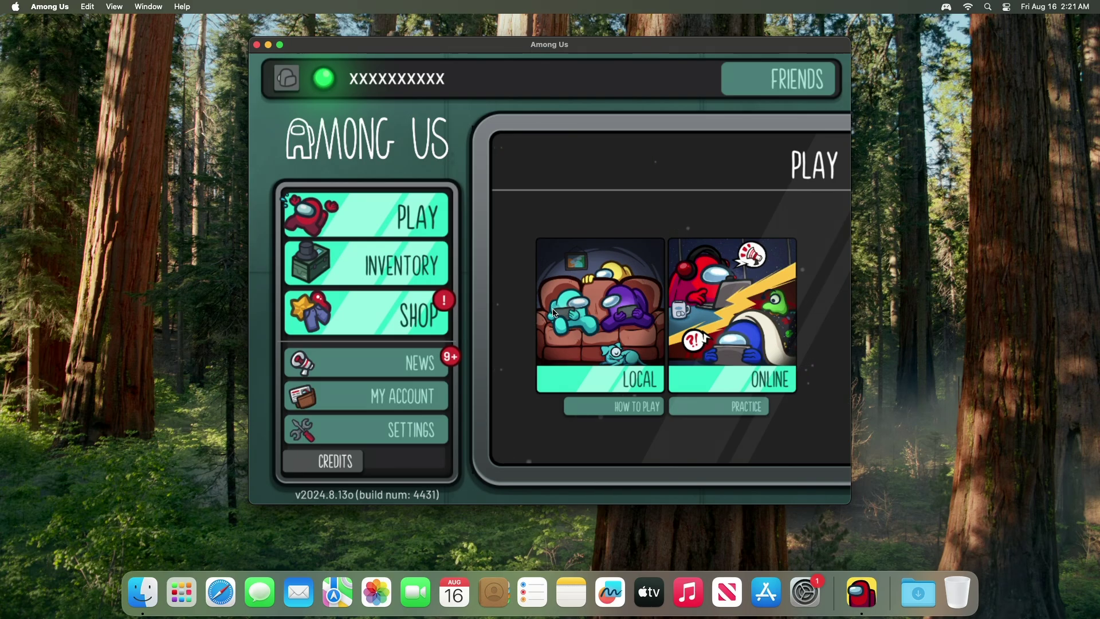
click(606, 371)
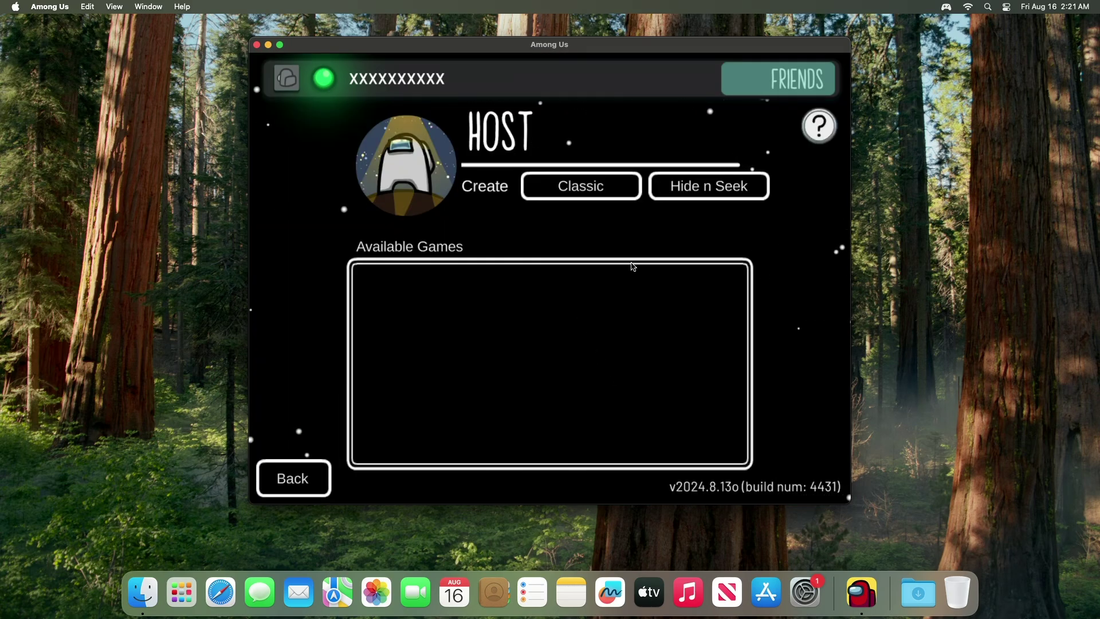
click(668, 196)
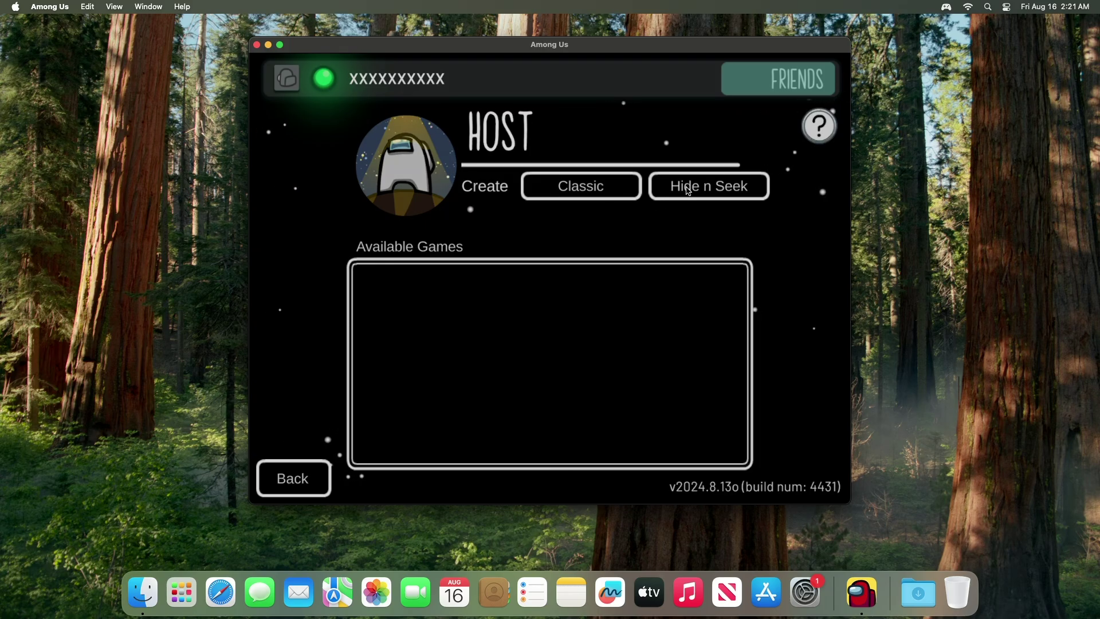